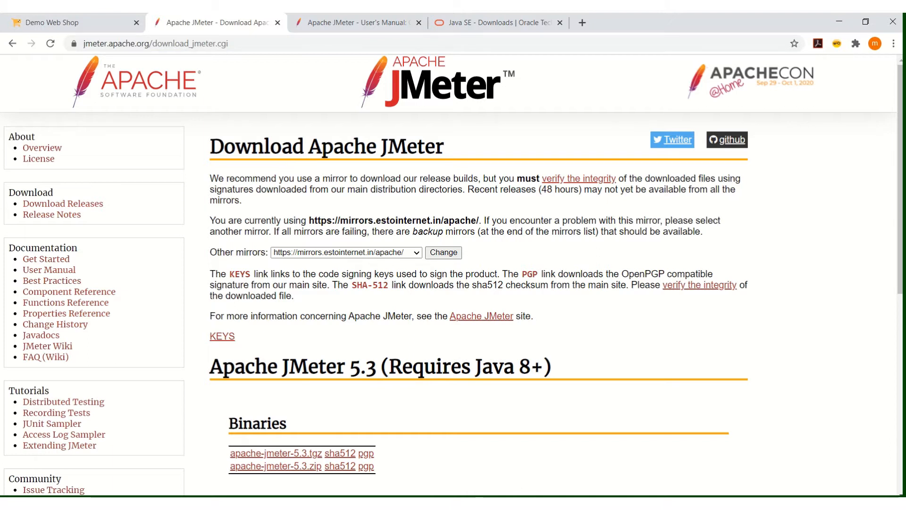
- Review the JMeter and JDK download links in Notepad and the Apache JMeter 5.3 binaries on the download page
mouse_move(451, 503)
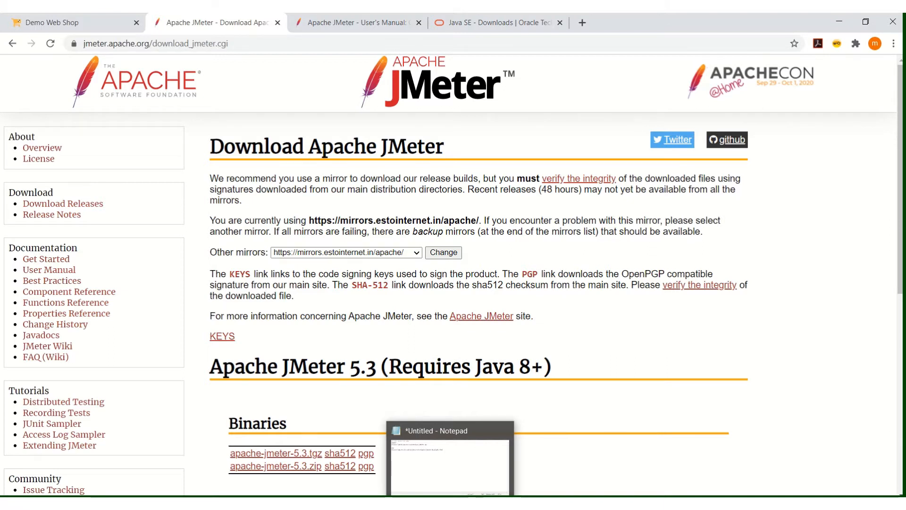
left_click(450, 503)
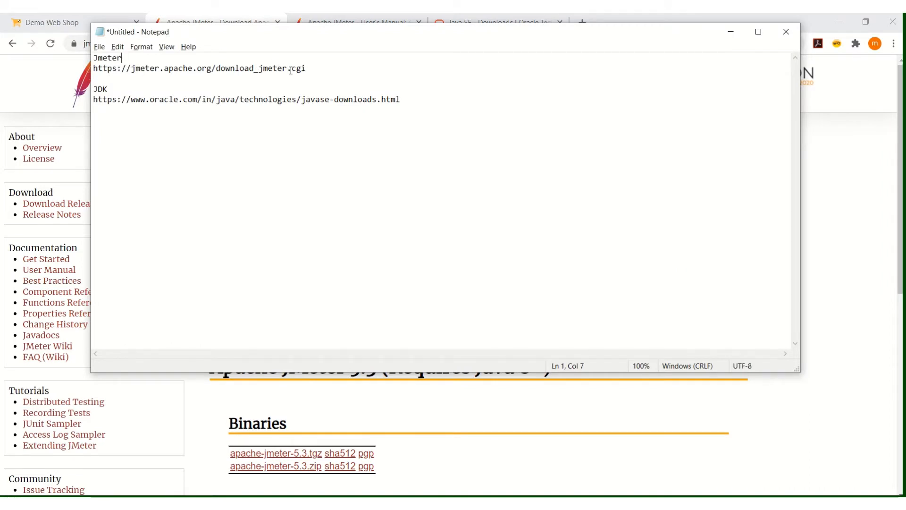
left_click_drag(345, 34, 404, 159)
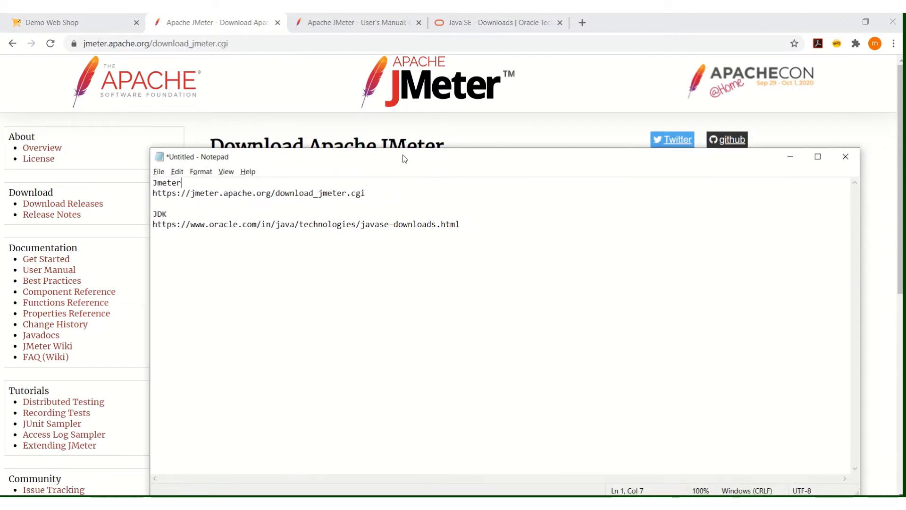
left_click(289, 127)
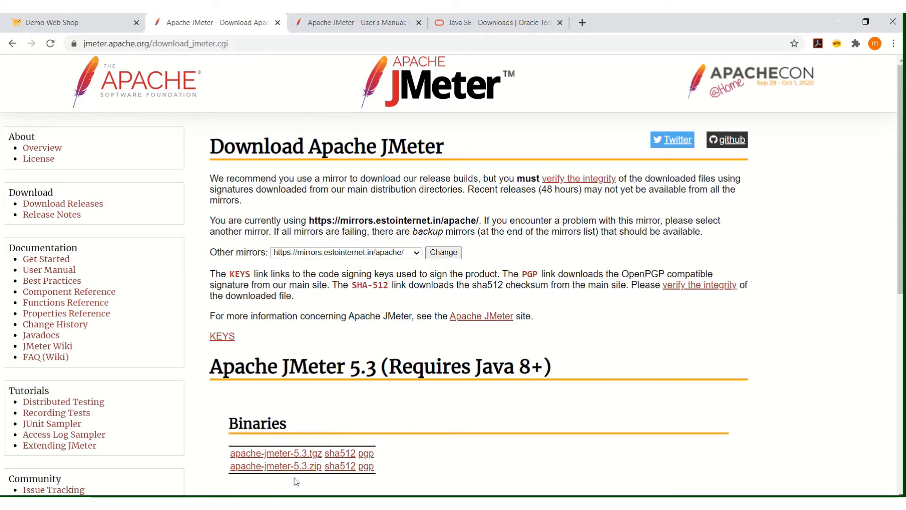
left_click(306, 454)
left_click_drag(900, 286, 895, 312)
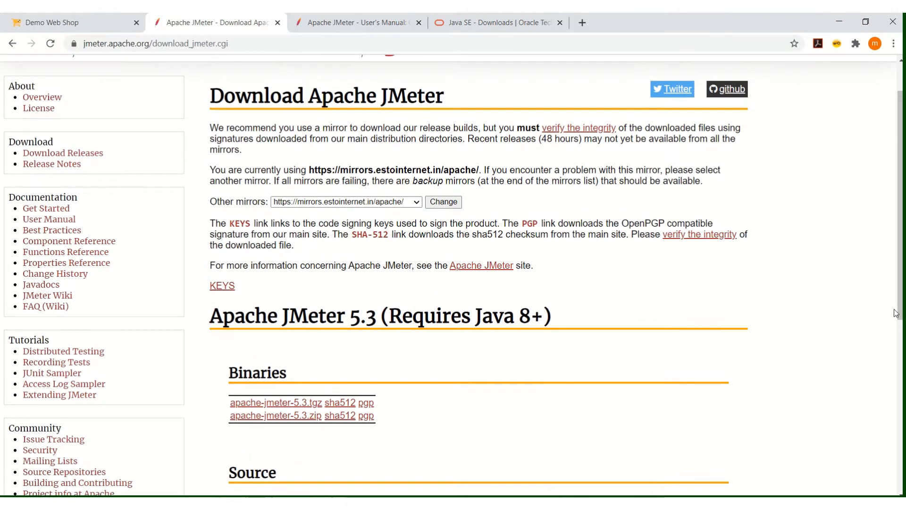
- Switch to File Explorer and browse from the C: drive through training and apache-jmeter-5.3 to the bin folder
left_click(322, 414)
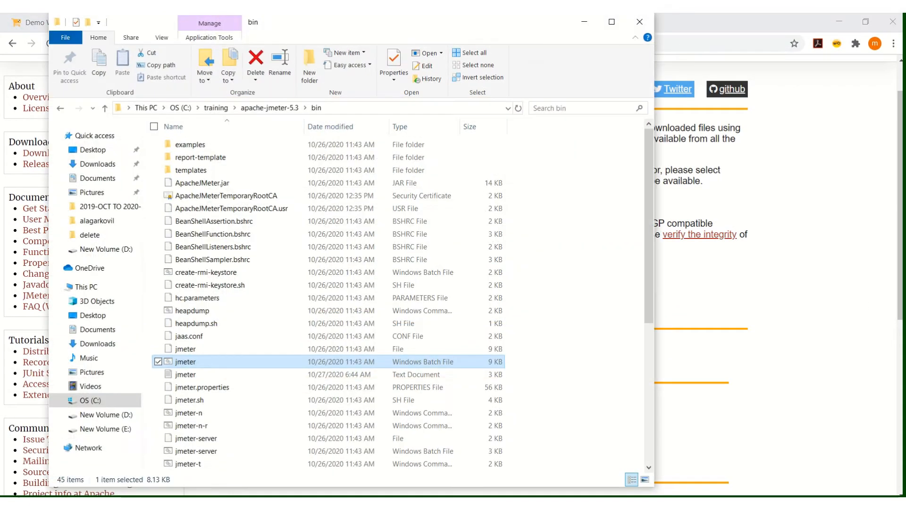
left_click(179, 108)
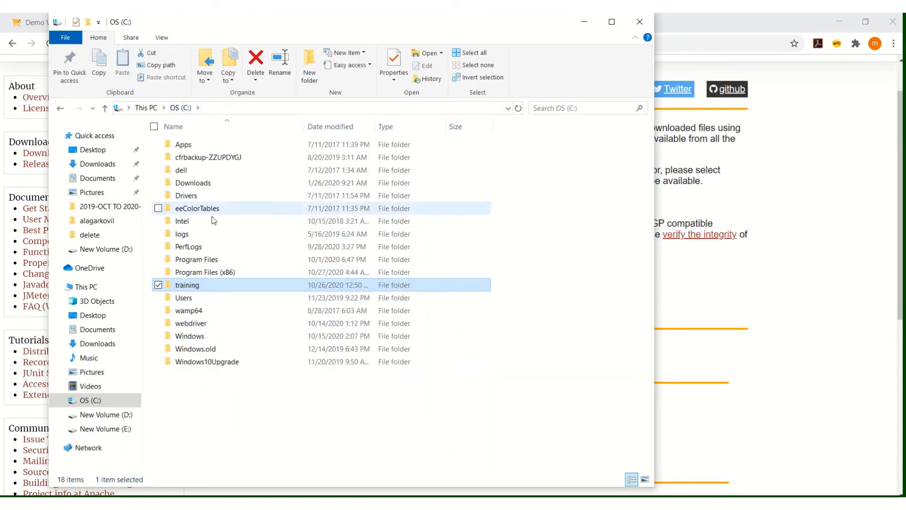
double_click(199, 287)
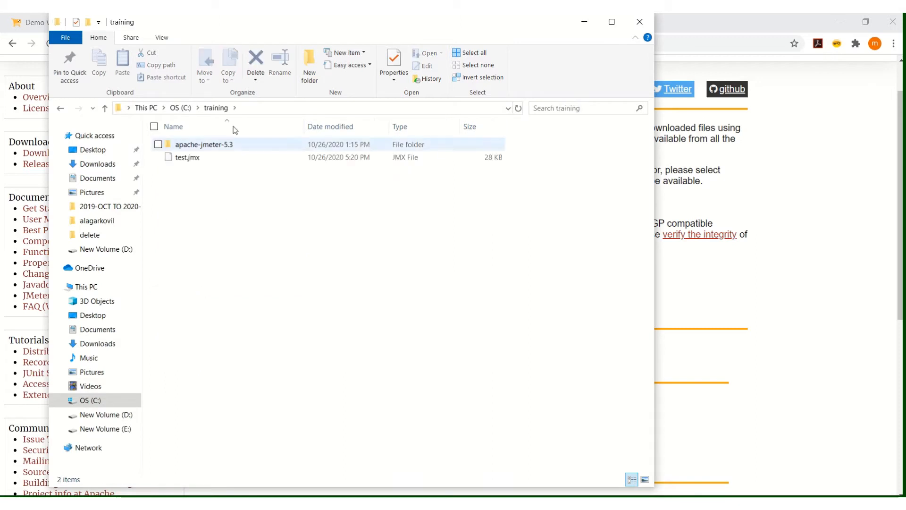
double_click(202, 150)
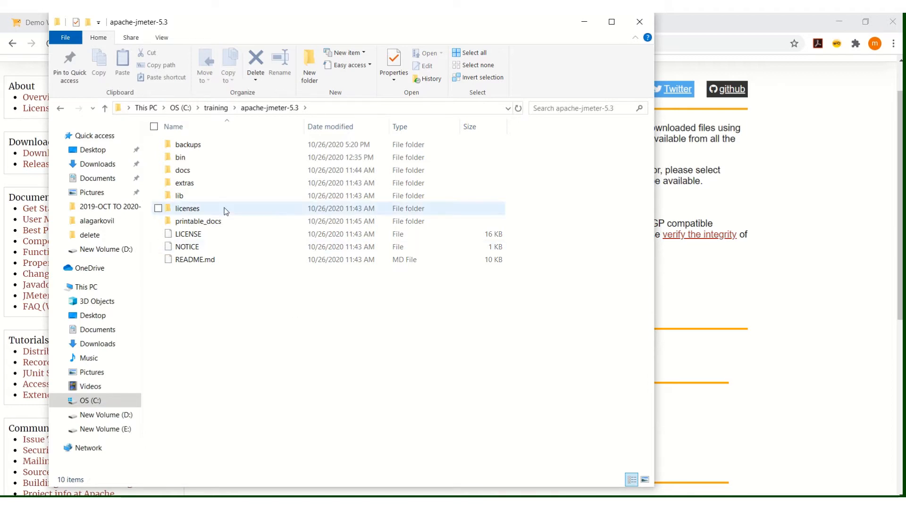
double_click(181, 158)
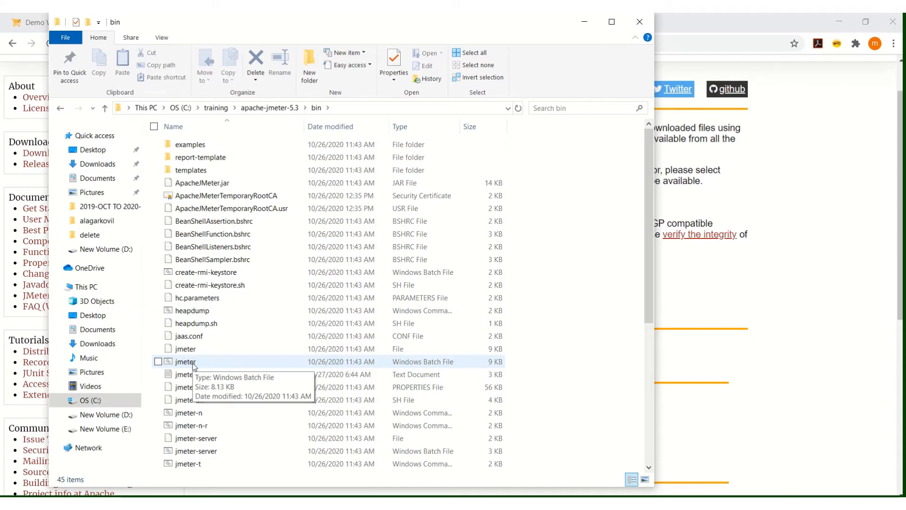
- Check the JDK download link in Notepad, minimize File Explorer, and view Oracle's Java SE Downloads page in the browser
mouse_move(450, 503)
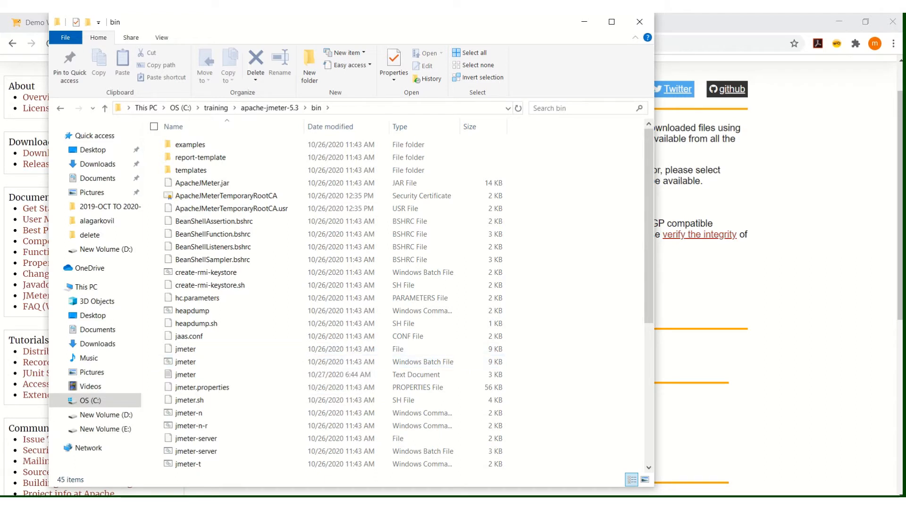
key("alt+Tab")
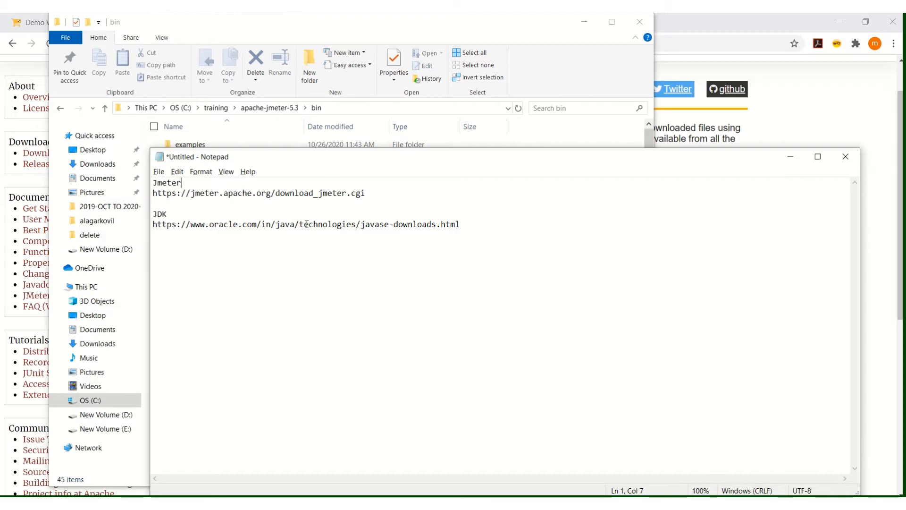
left_click(585, 22)
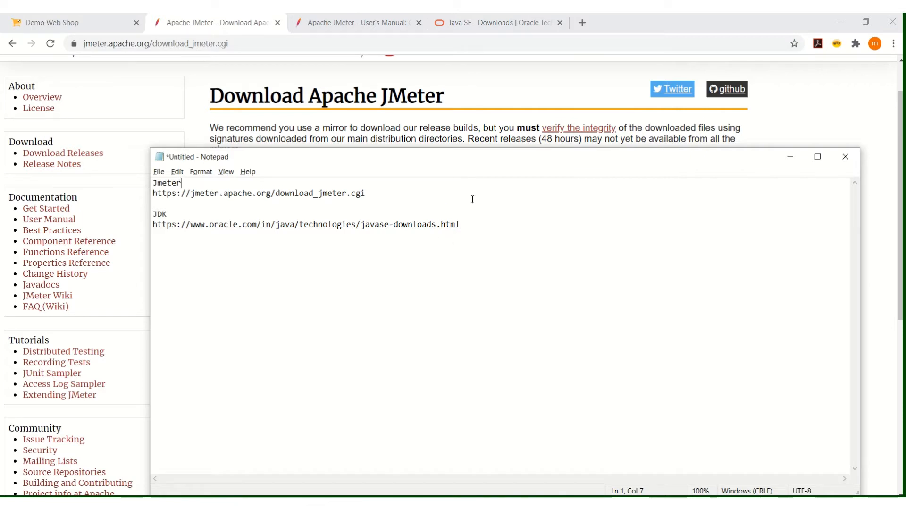
left_click(495, 23)
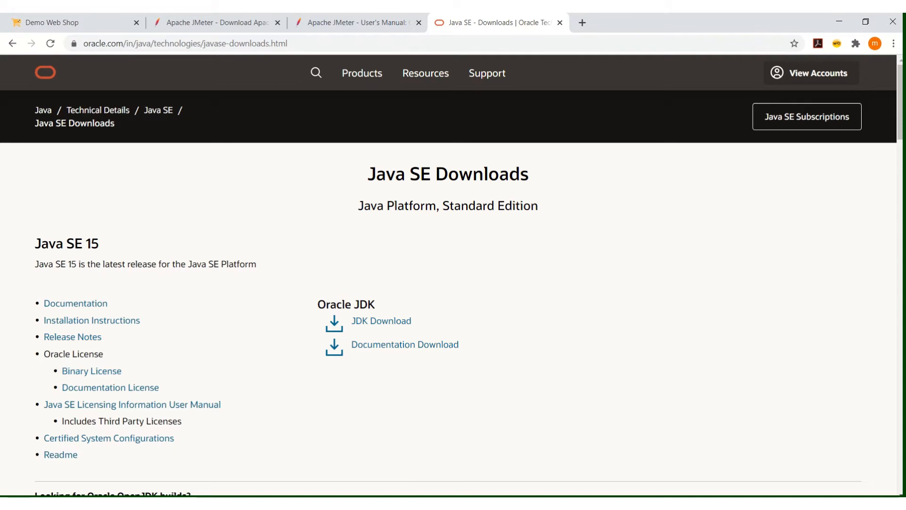
- Switch to the Windows System window and open the environment variables through the advanced system settings
left_click(420, 504)
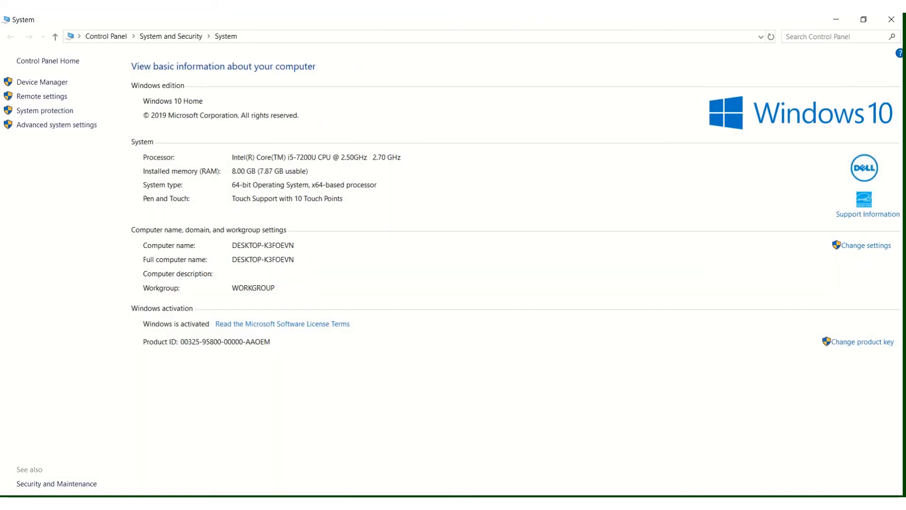
left_click(52, 128)
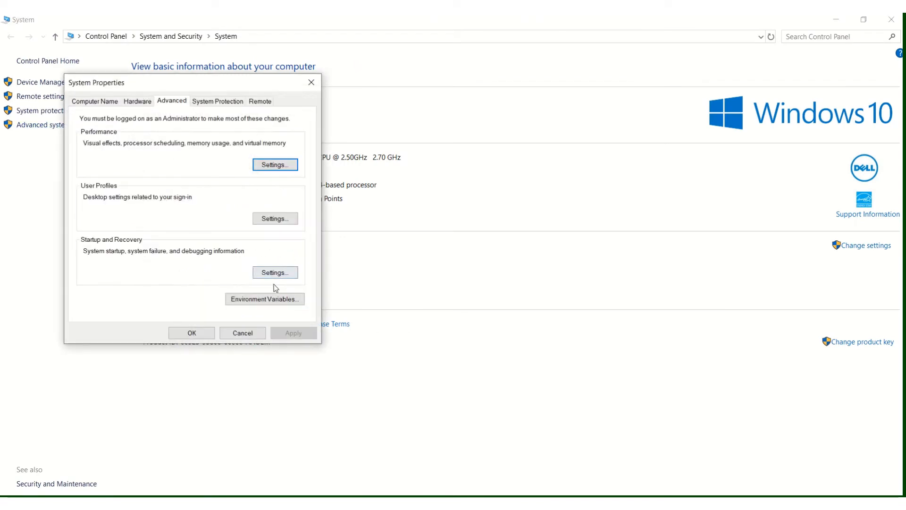
left_click(270, 300)
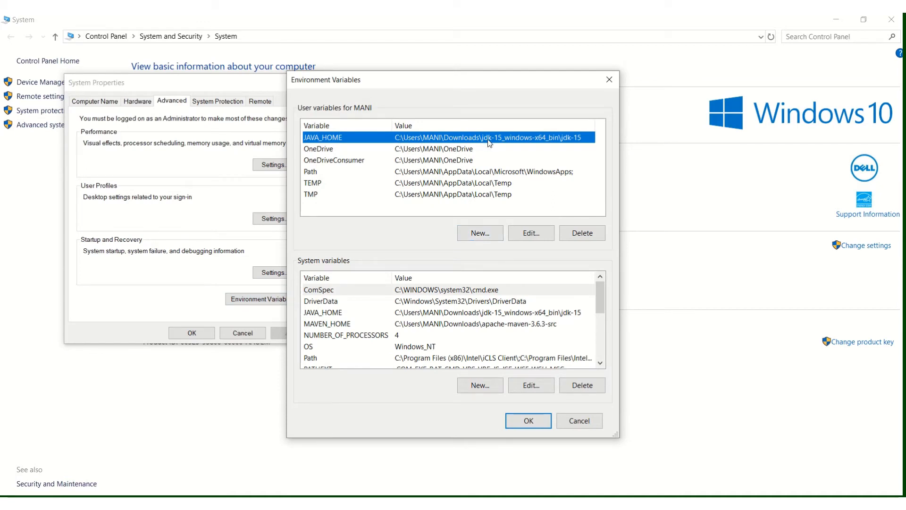
left_click(478, 233)
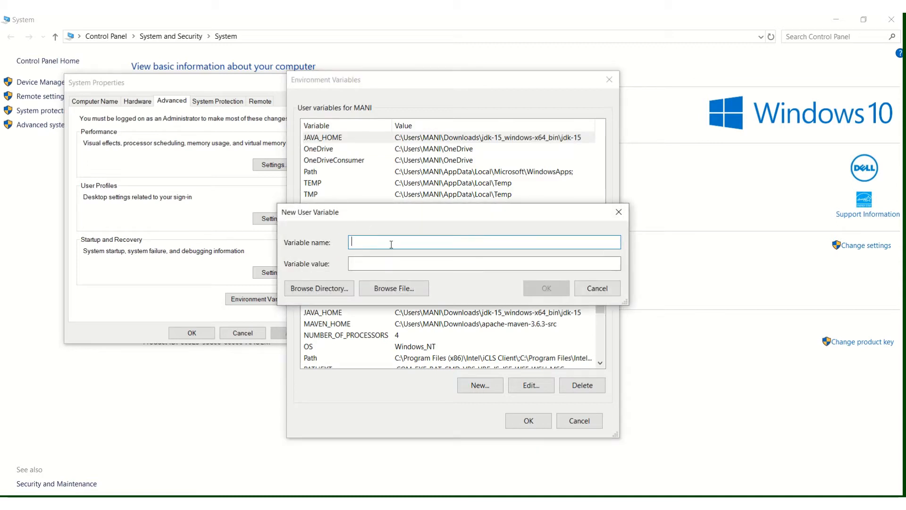
left_click(361, 264)
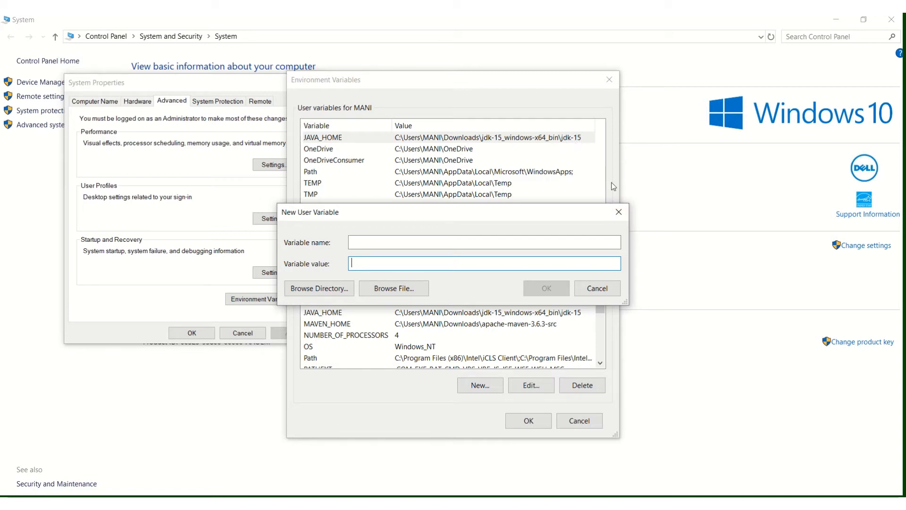
left_click(619, 212)
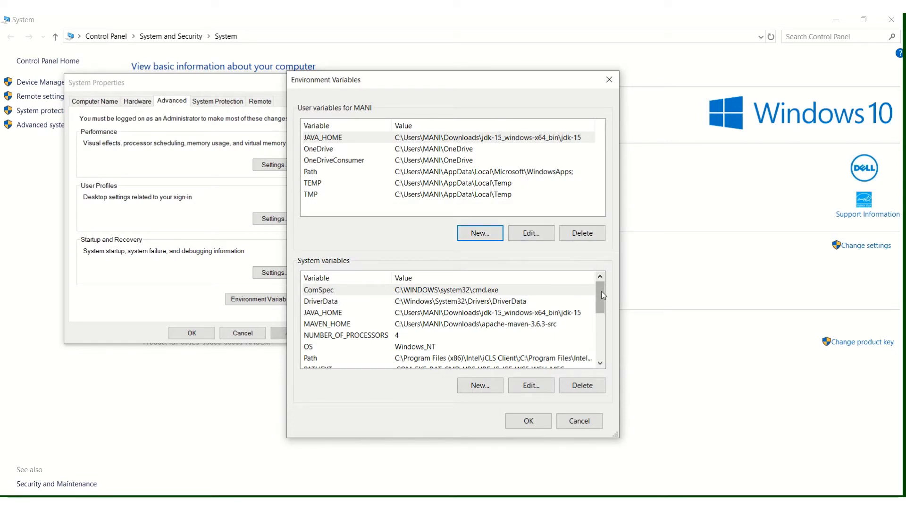
- Inspect the JDK 15 bin folder entry in the system Path variable and leave without changes
double_click(463, 357)
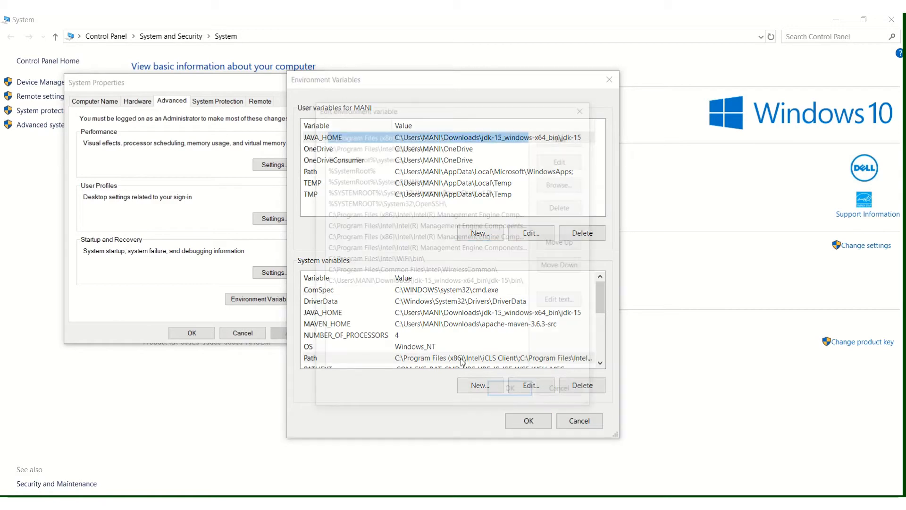
left_click(416, 282)
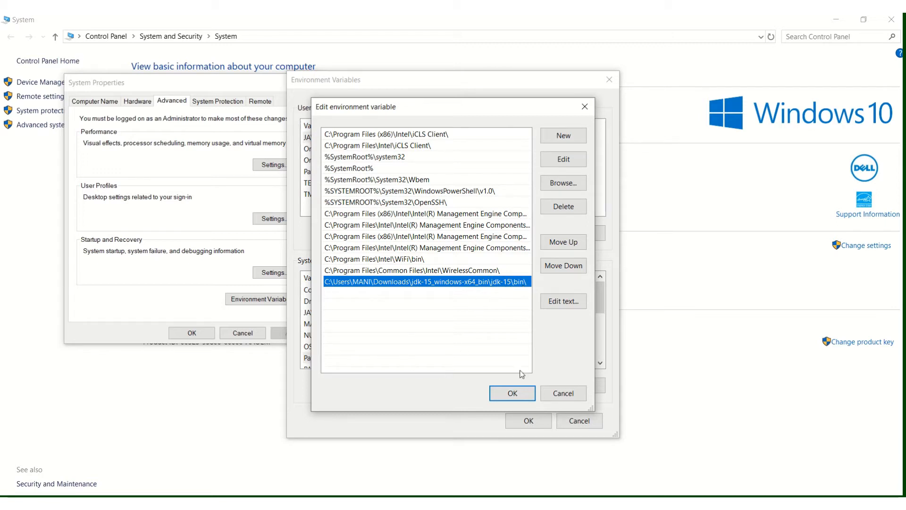
left_click(563, 393)
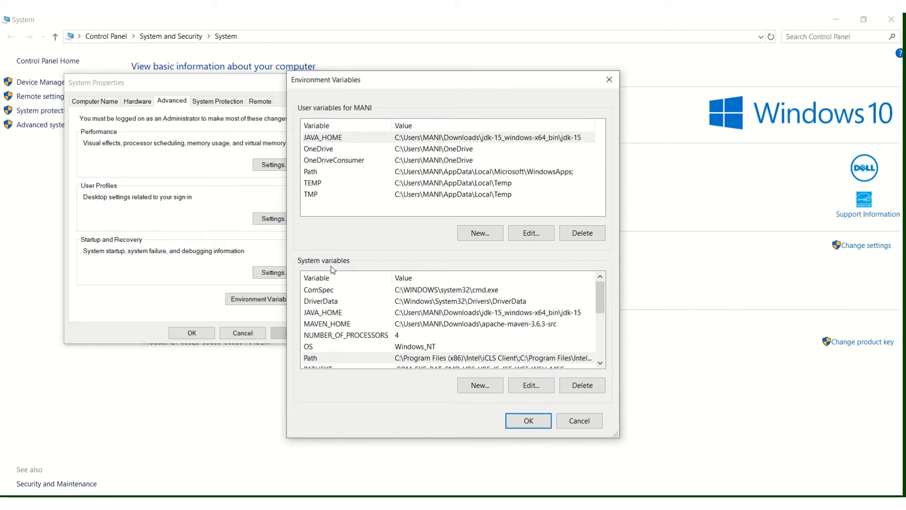
double_click(357, 360)
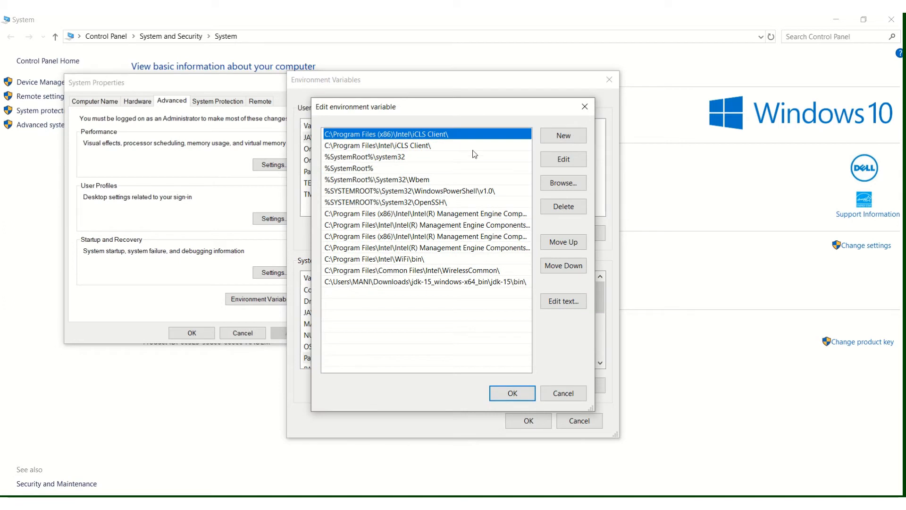
left_click(564, 137)
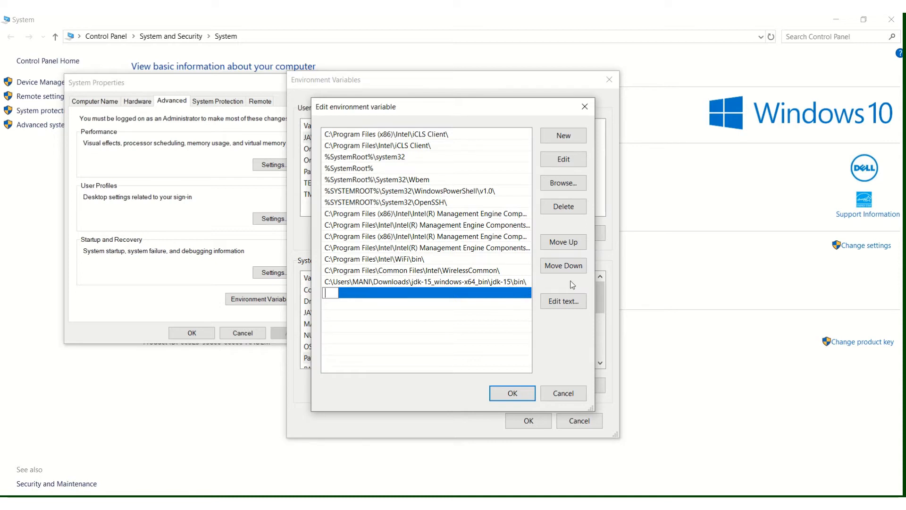
left_click(564, 392)
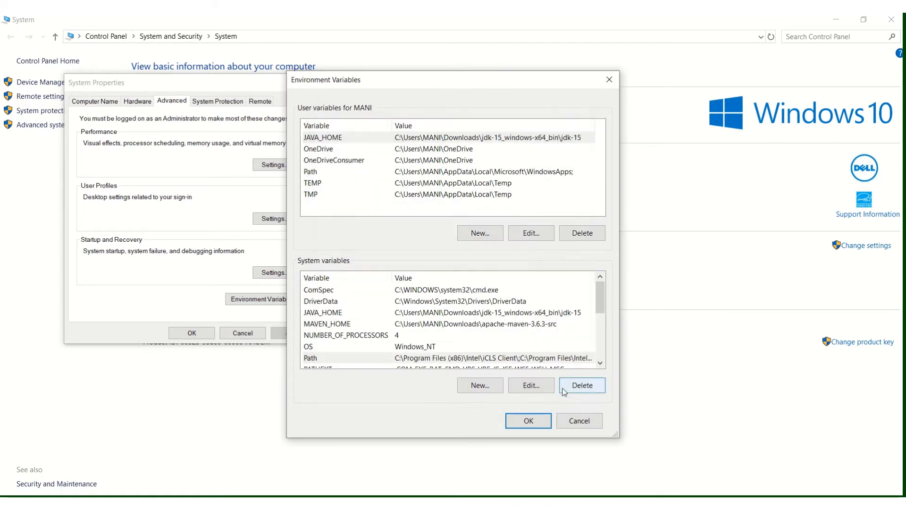
- Dismiss the environment variables and system properties without saving, and close the System window
left_click(580, 420)
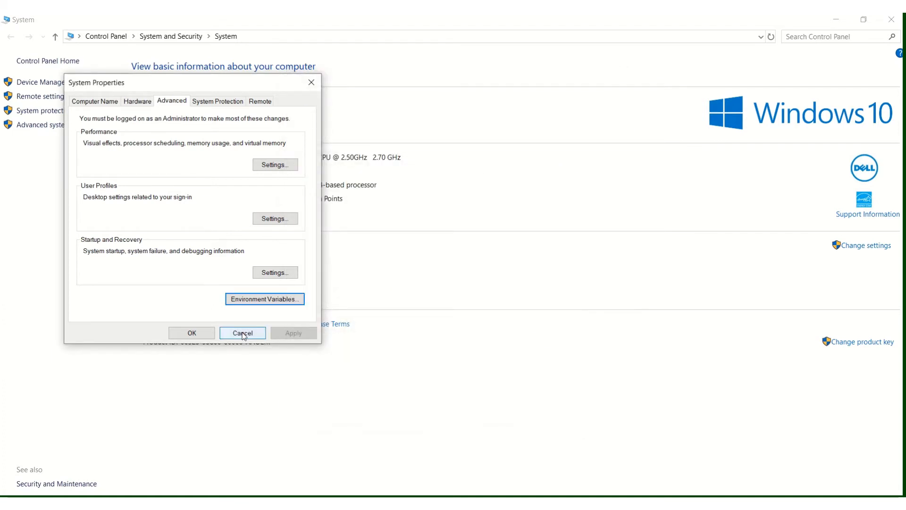
left_click(243, 334)
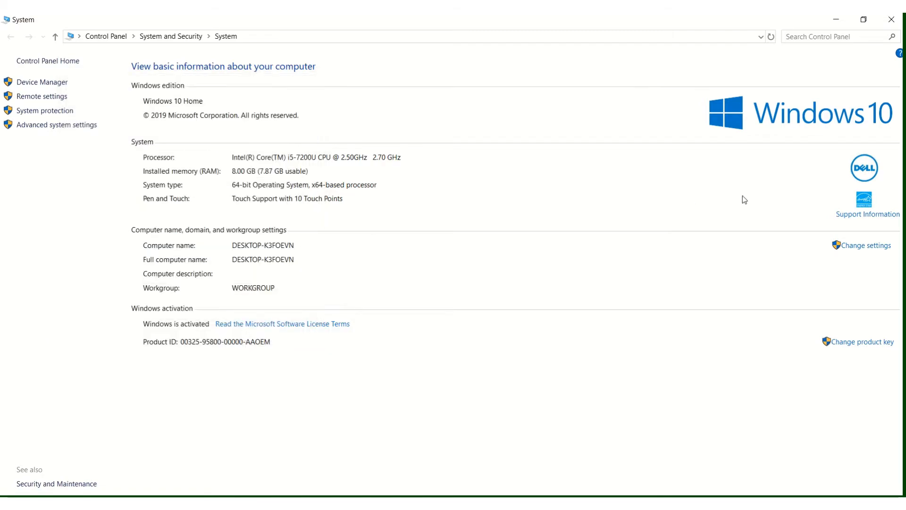
left_click(892, 20)
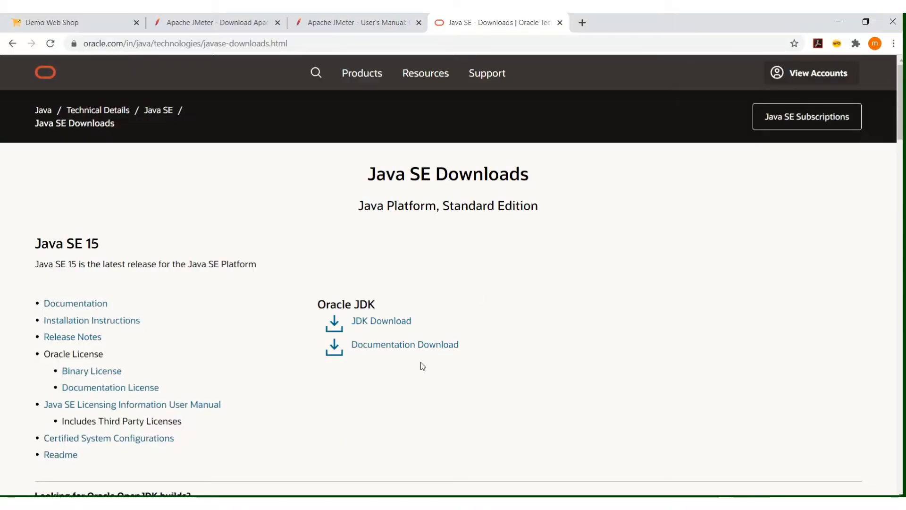
- Launch JMeter from the bin folder in File Explorer using the jmeter Windows batch file
left_click(161, 503)
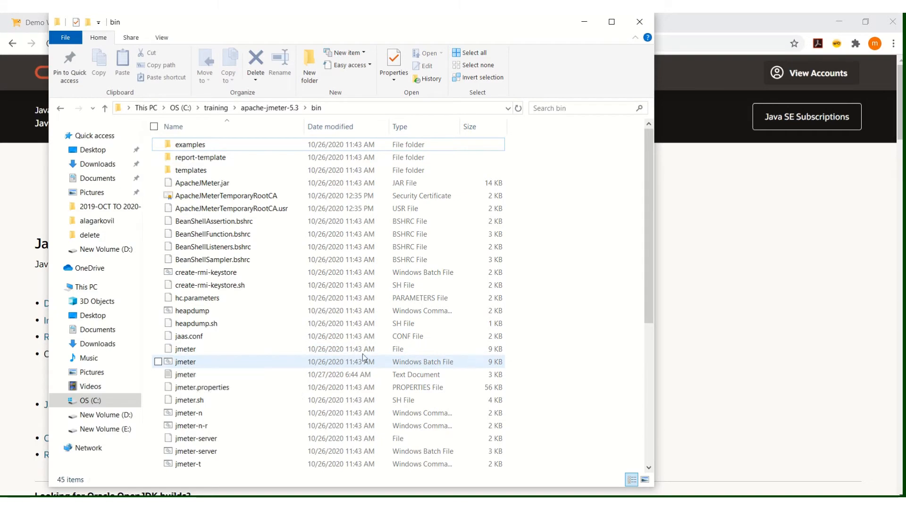
left_click(182, 366)
double_click(183, 367)
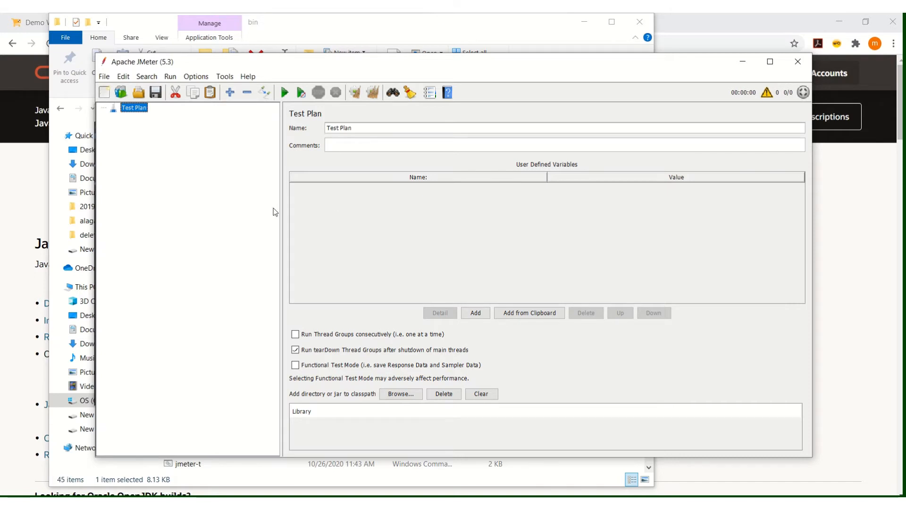
- Set JMeter's look and feel to Darklaf - Darcula
left_click(220, 76)
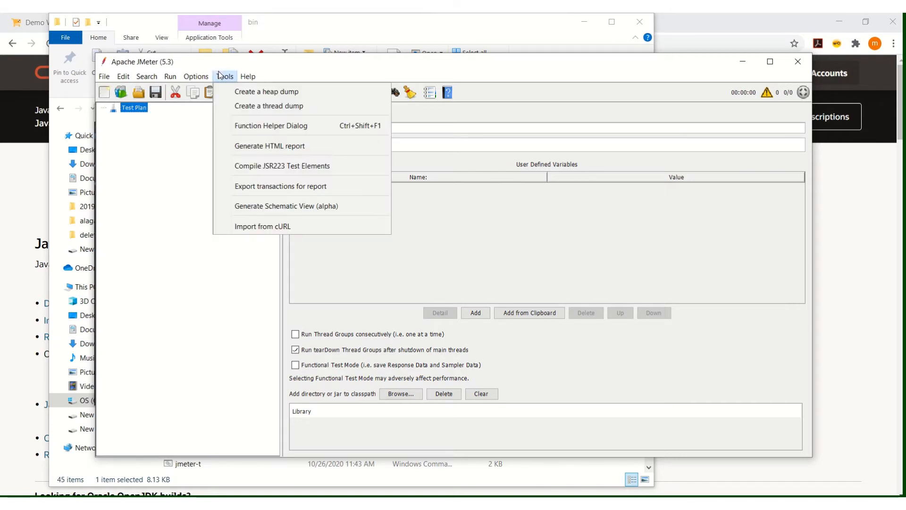
mouse_move(196, 77)
mouse_move(228, 96)
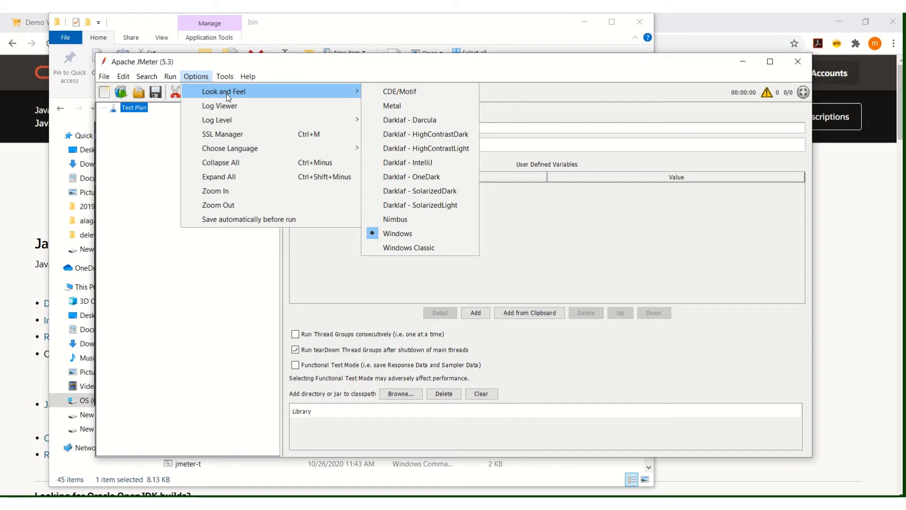
left_click(432, 124)
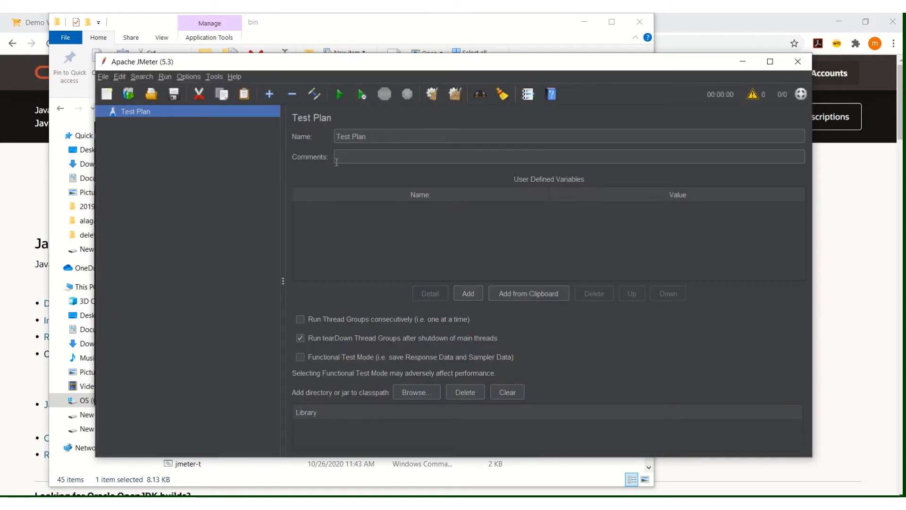
- Set JMeter's look and feel to Darklaf - IntelliJ
left_click(188, 77)
mouse_move(215, 90)
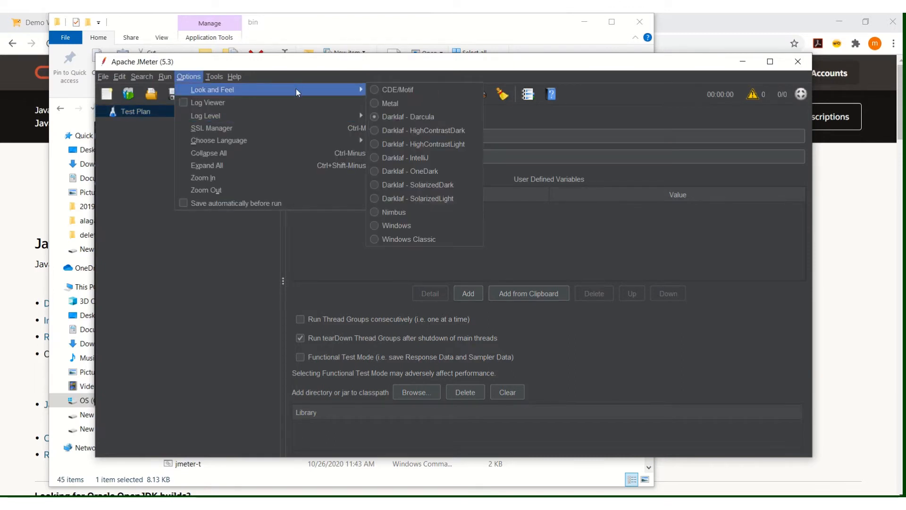
mouse_move(361, 90)
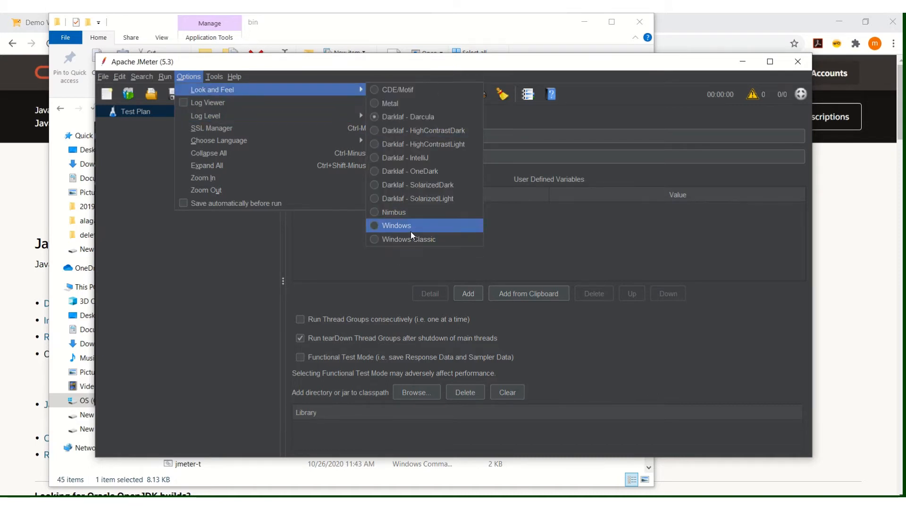
left_click(417, 158)
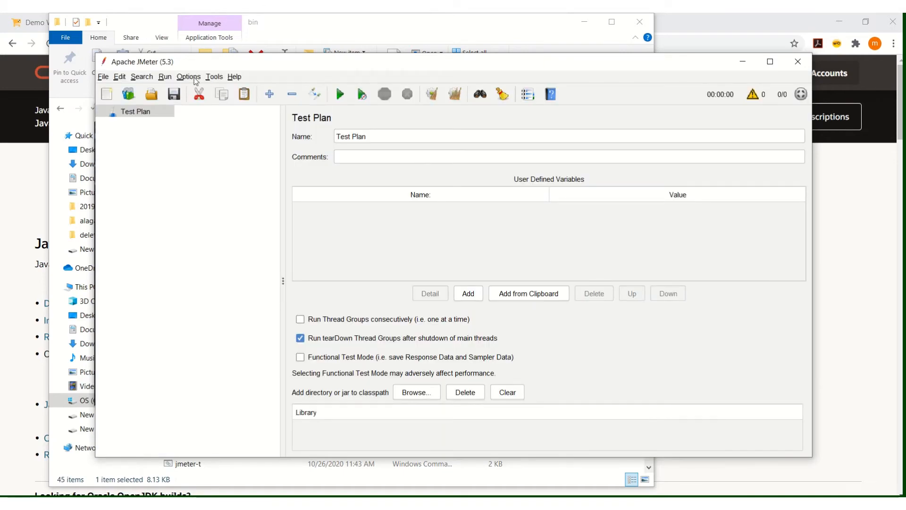
- Set JMeter's look and feel to Windows and maximize the JMeter window
left_click(182, 78)
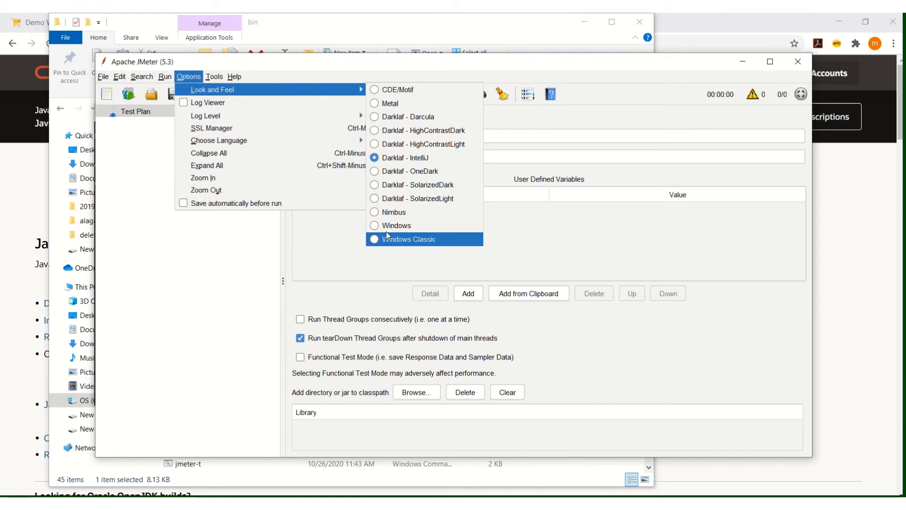
left_click(375, 226)
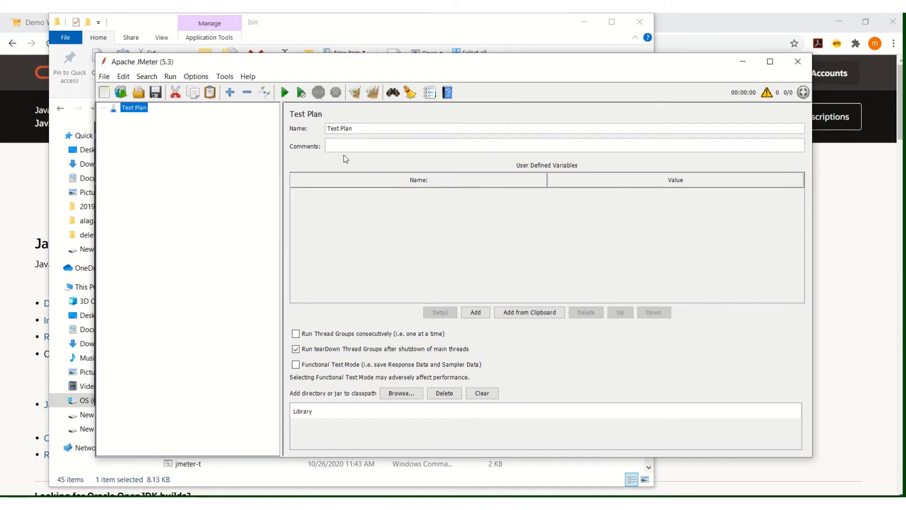
left_click(767, 68)
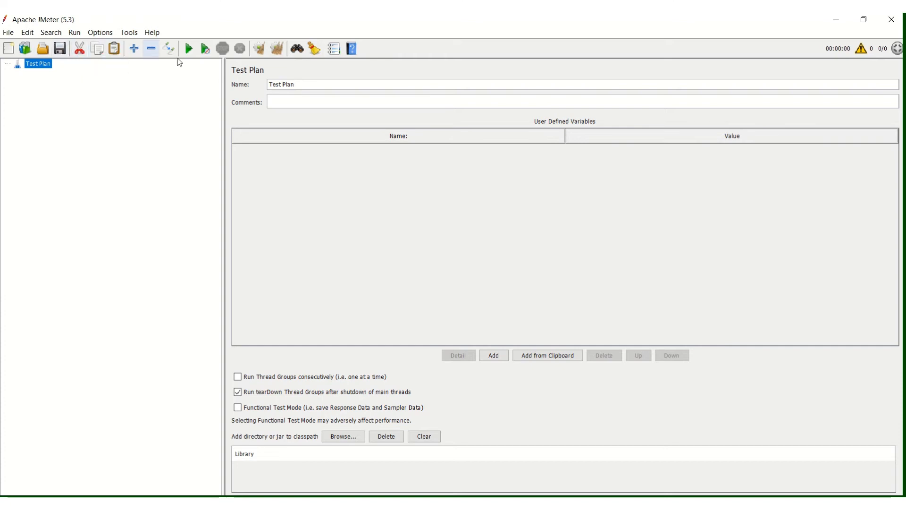
right_click(42, 68)
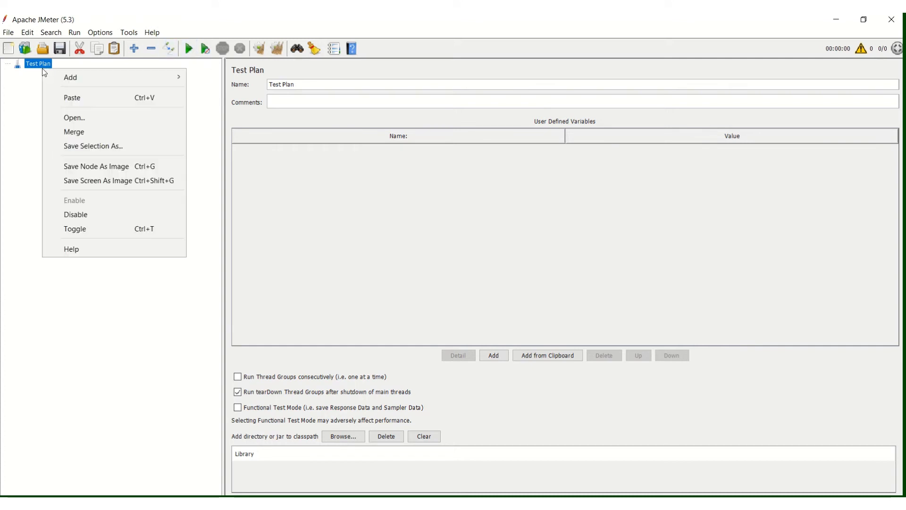
left_click(22, 93)
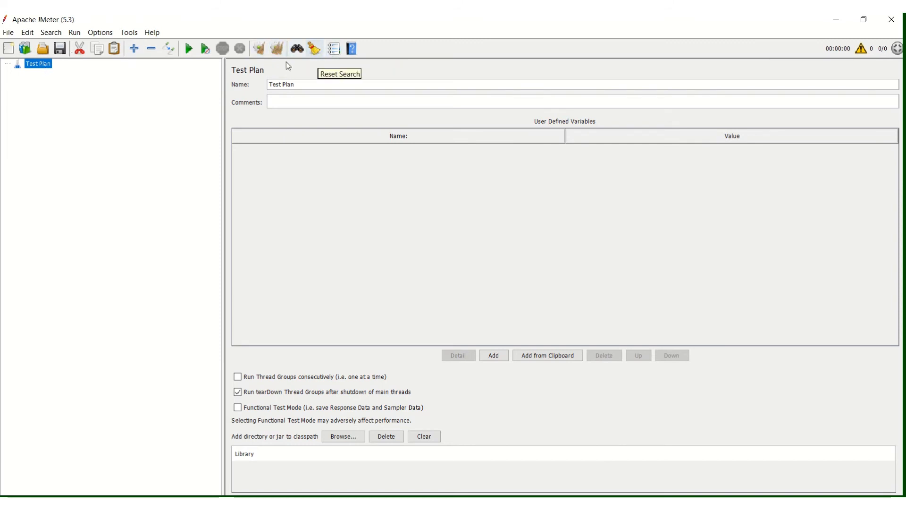
left_click(134, 34)
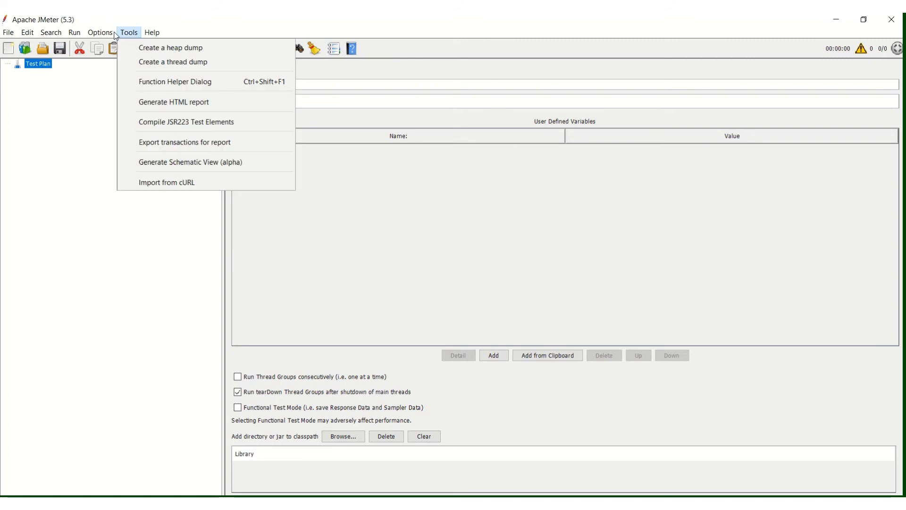
mouse_move(74, 37)
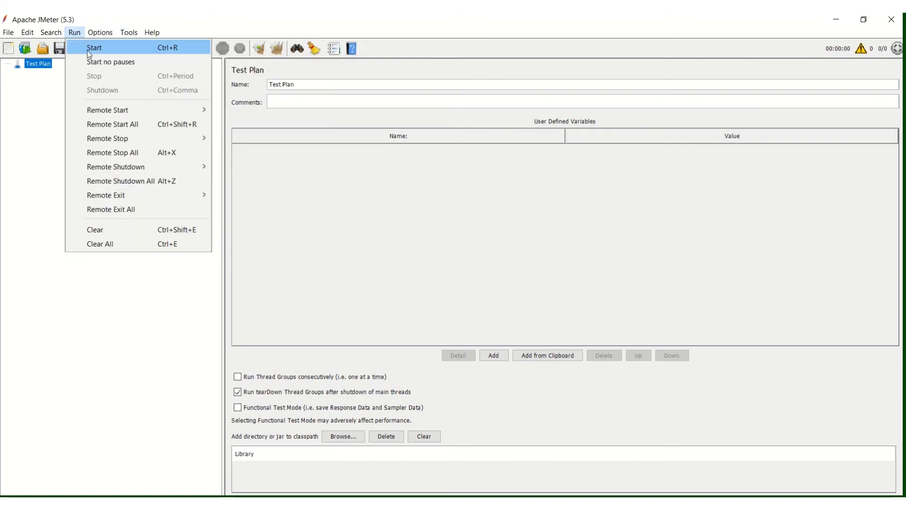
left_click(310, 84)
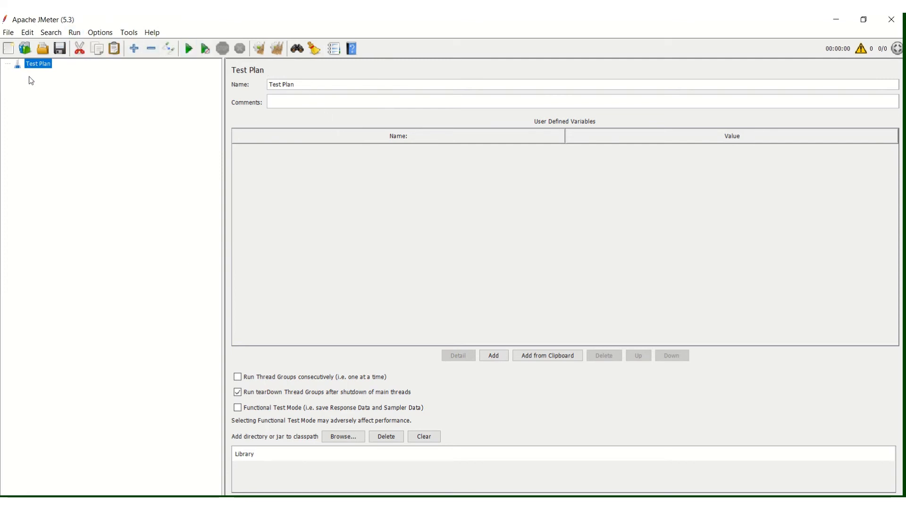
left_click(52, 37)
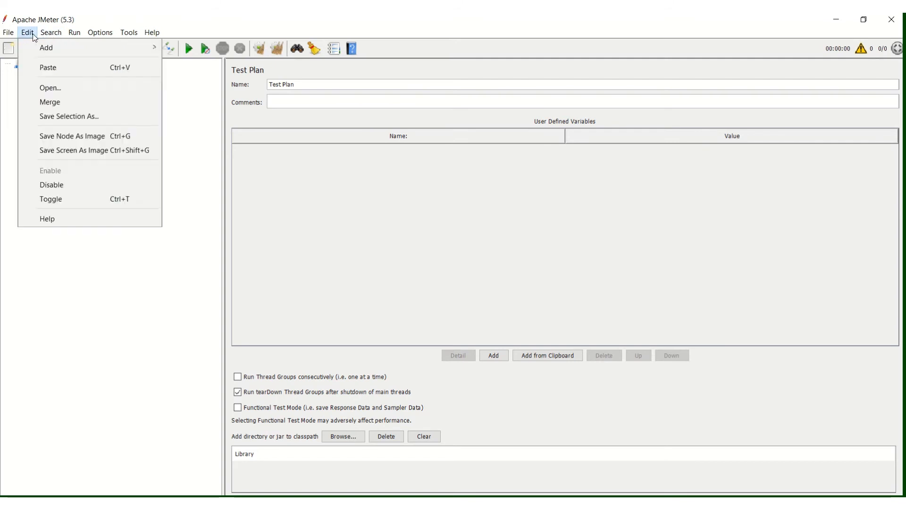
- Rename the test plan as Demo_Test
left_click(31, 36)
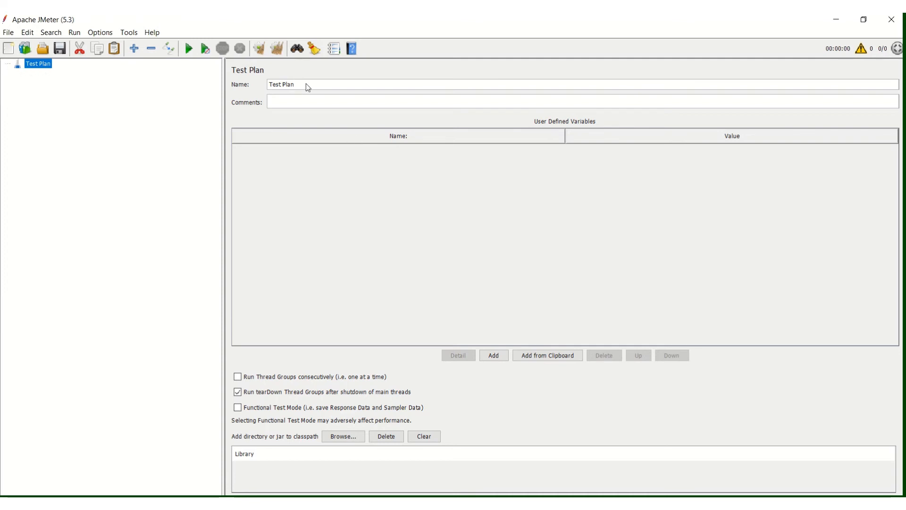
type("Demo_Test")
- Examine the element types that can be added to the Demo_Test plan, including thread groups, listeners, post processors and non-test elements
right_click(45, 71)
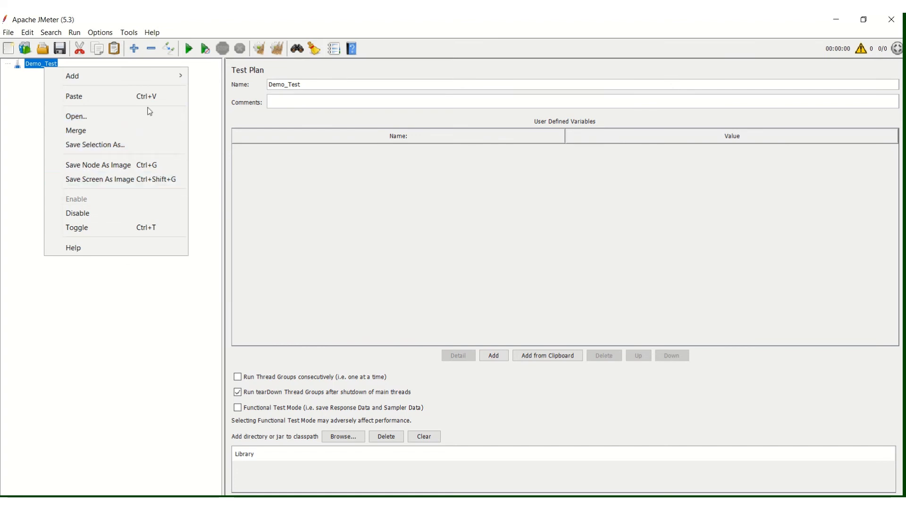
mouse_move(146, 82)
mouse_move(242, 81)
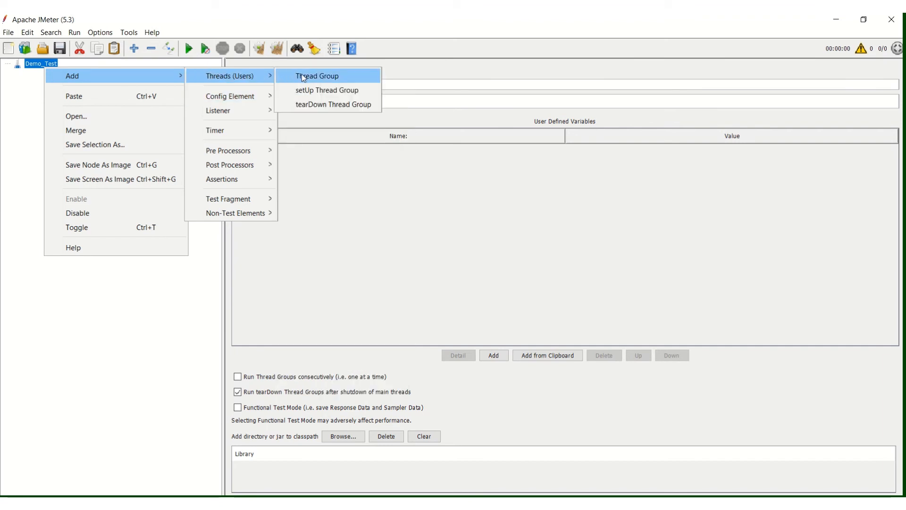
mouse_move(258, 94)
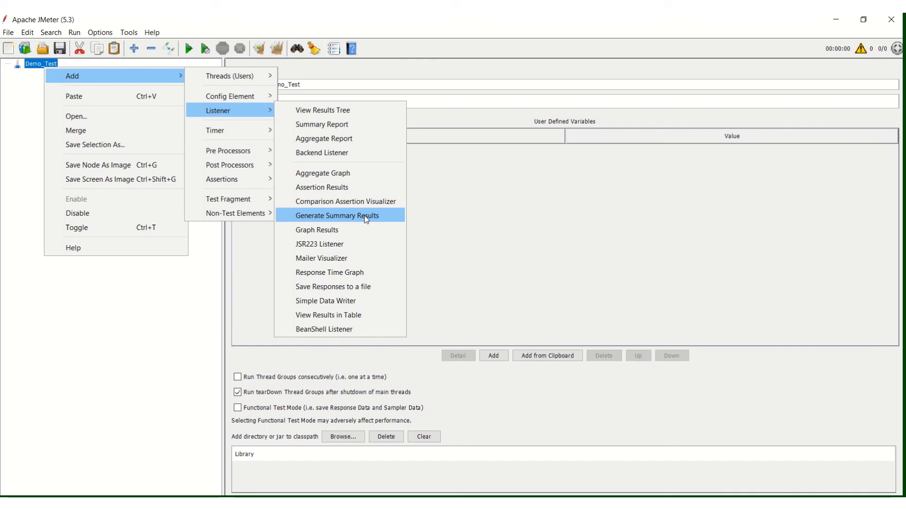
mouse_move(250, 134)
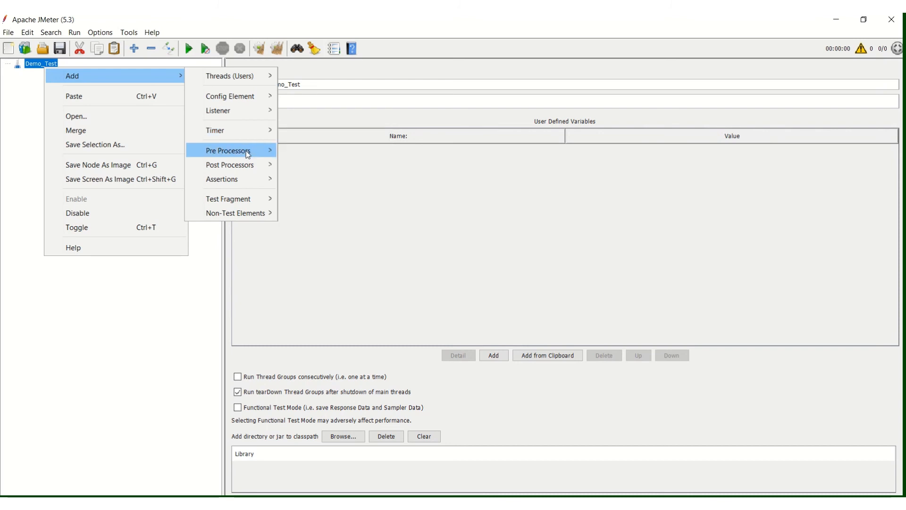
mouse_move(245, 154)
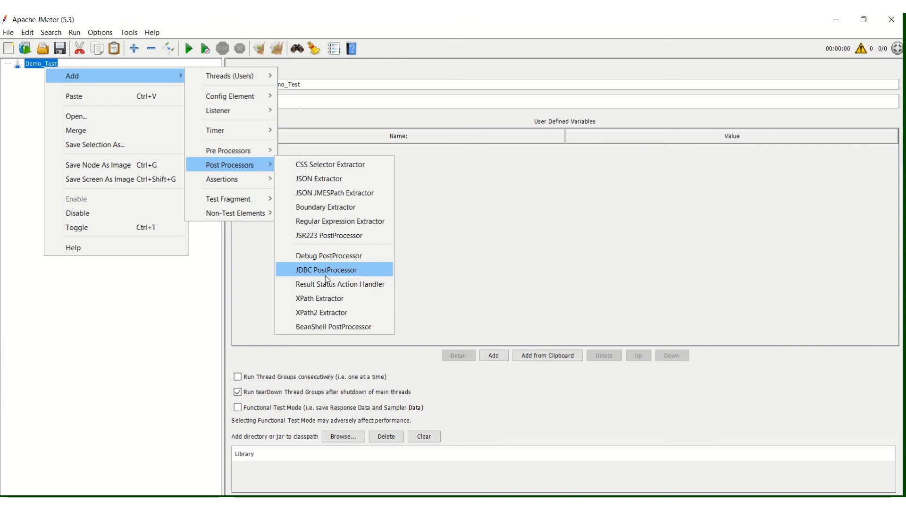
mouse_move(236, 183)
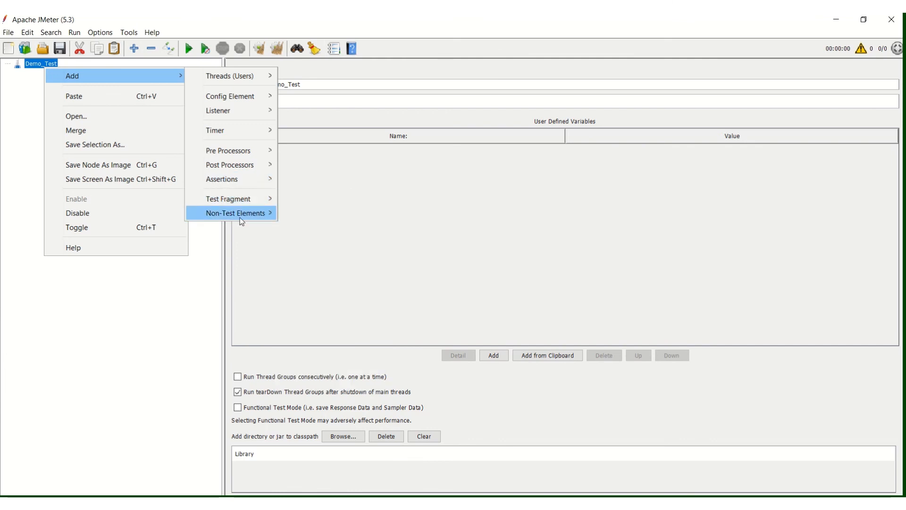
mouse_move(240, 220)
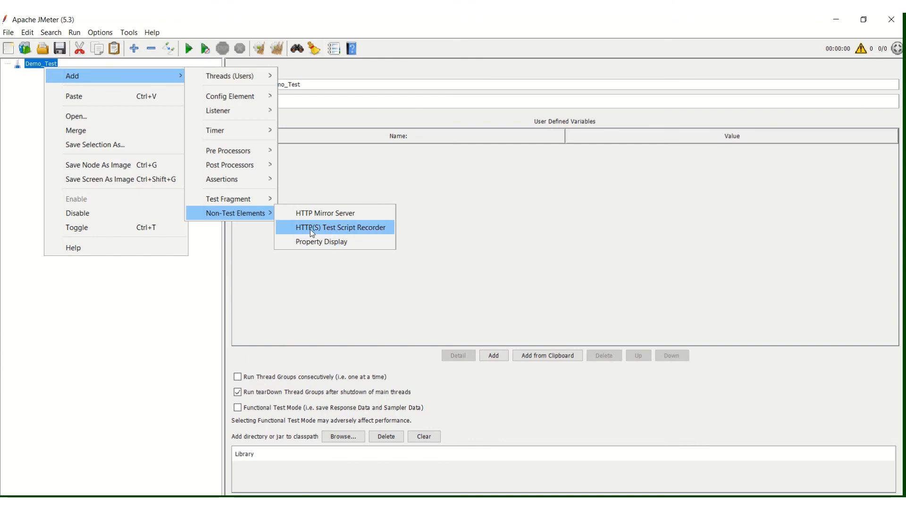
left_click(250, 274)
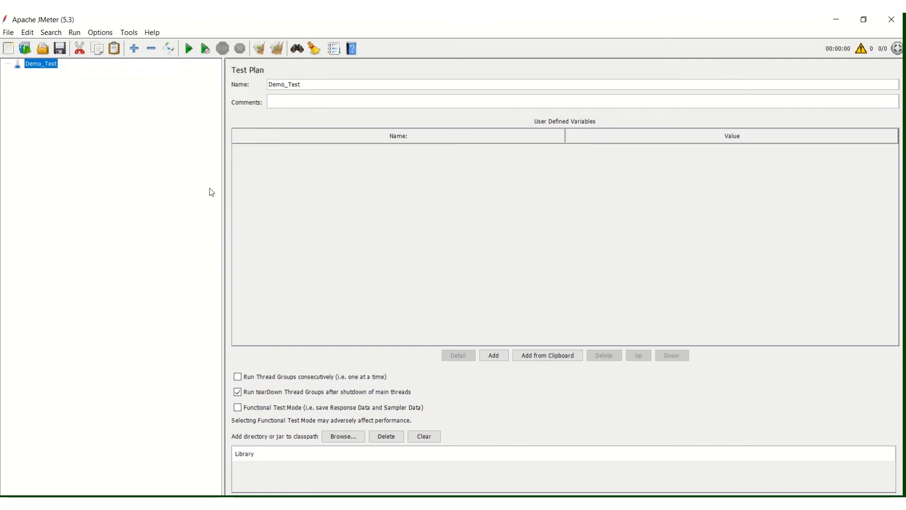